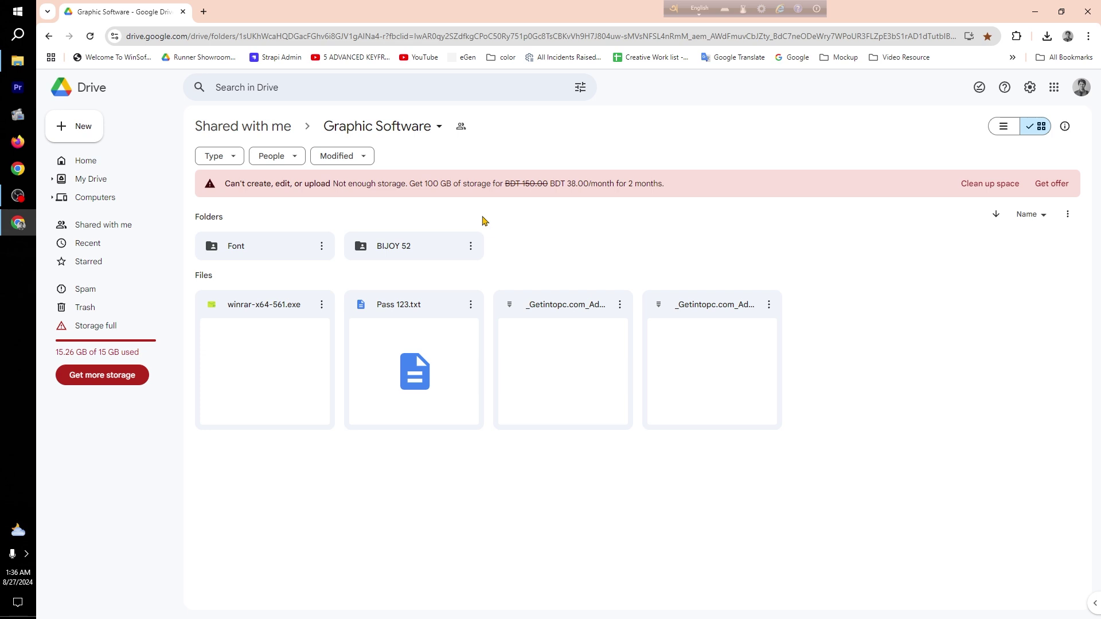
Look over the shared Graphic Software installer files and the matching Illustrator archive in the local Adobe_2021 folder.
left_click_drag(268, 418, 866, 257)
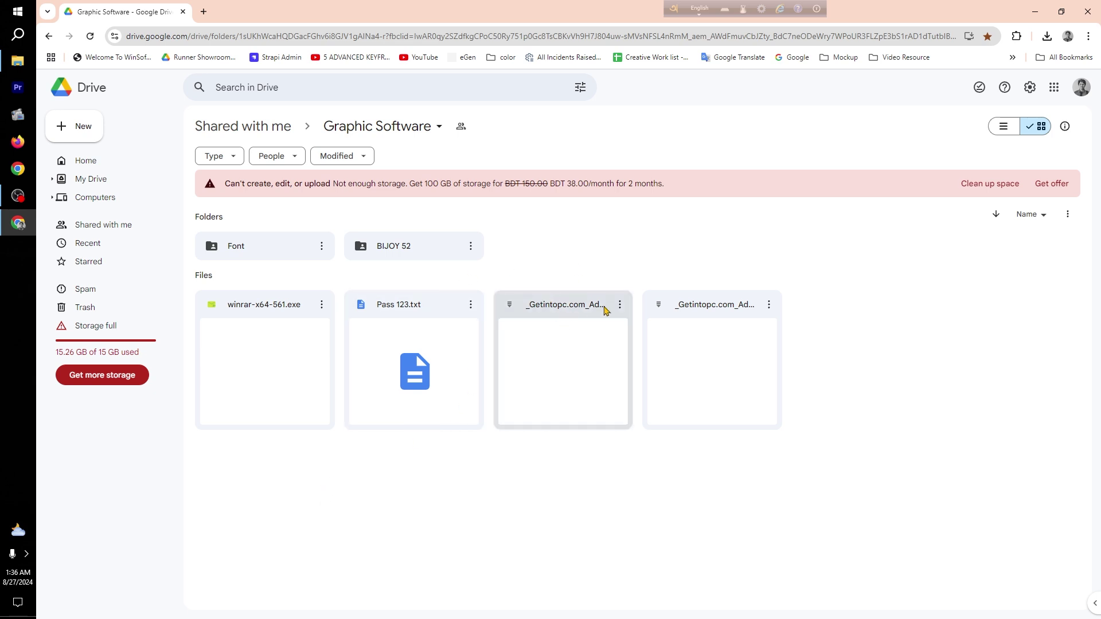
left_click_drag(740, 307, 561, 333)
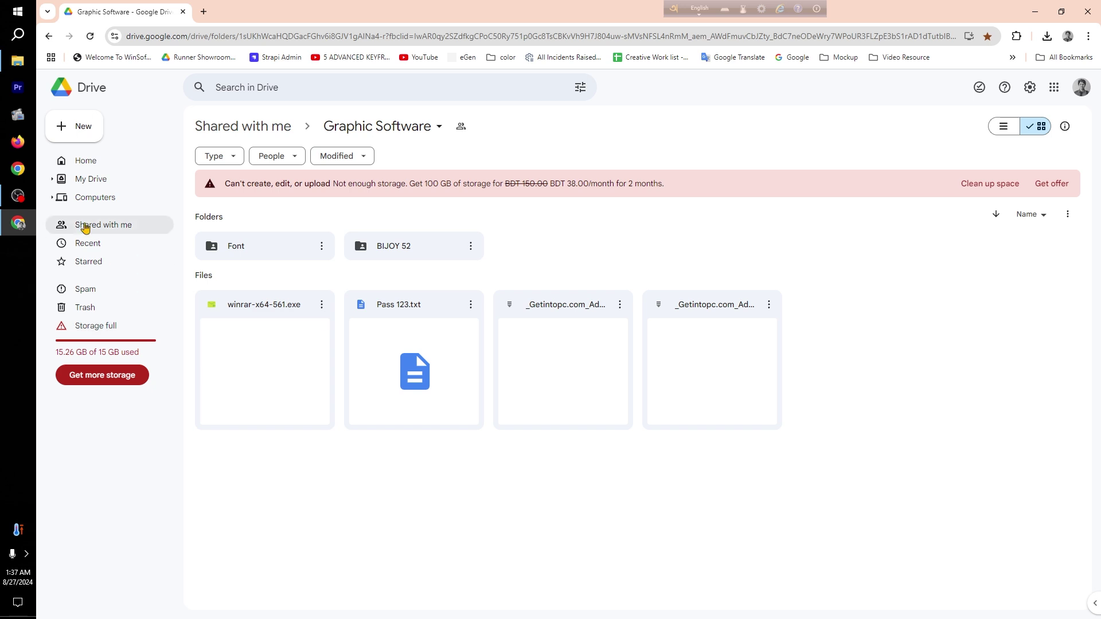
left_click(17, 61)
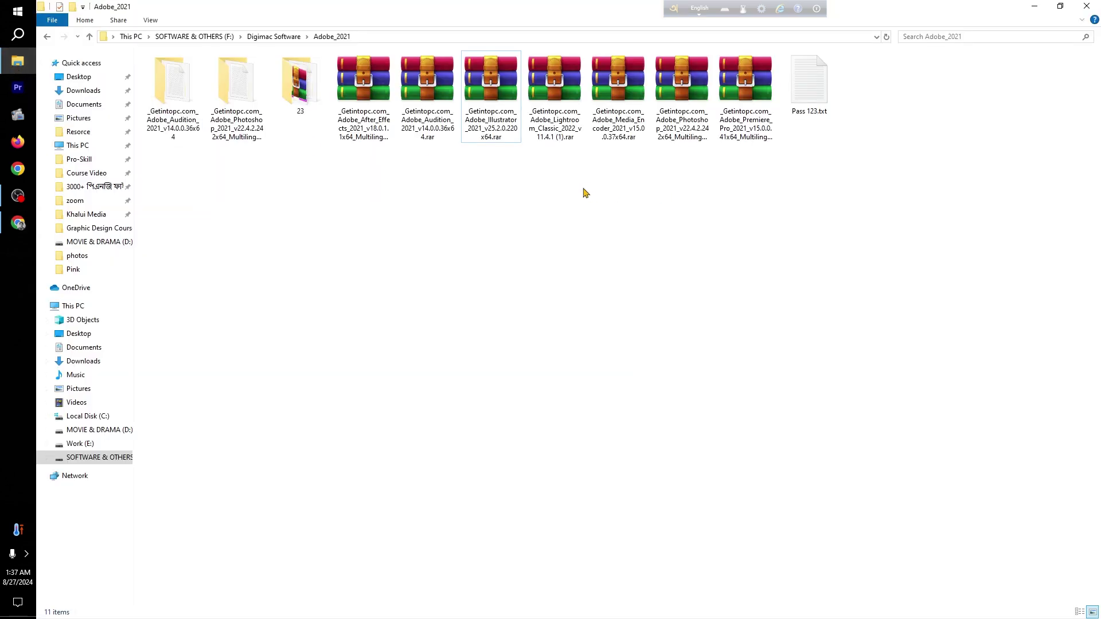
left_click(504, 118)
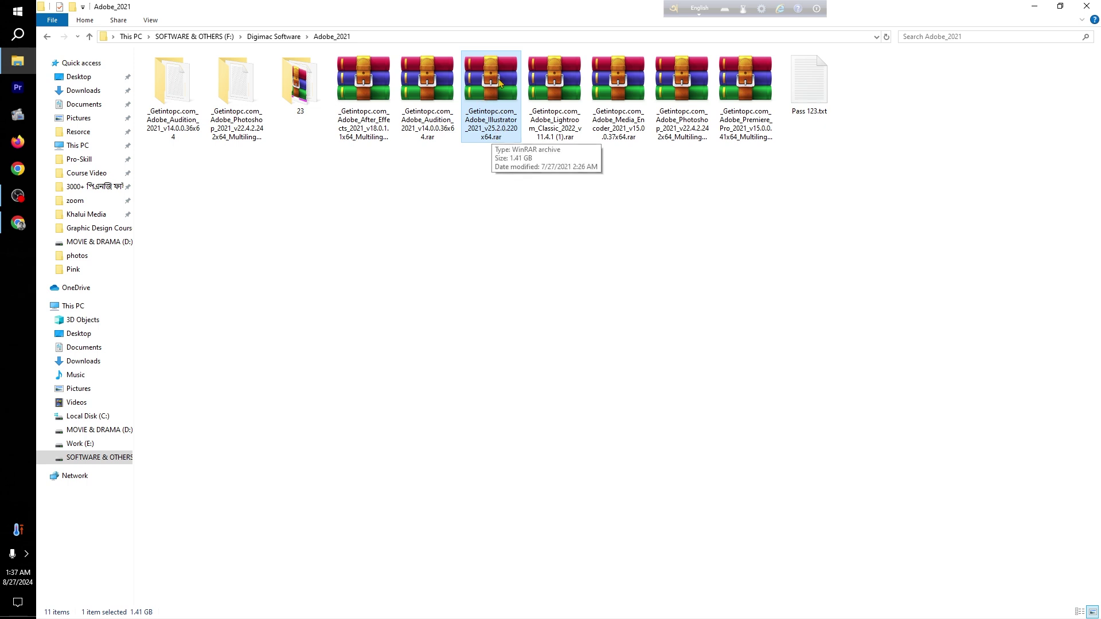
left_click(18, 227)
left_click(267, 332)
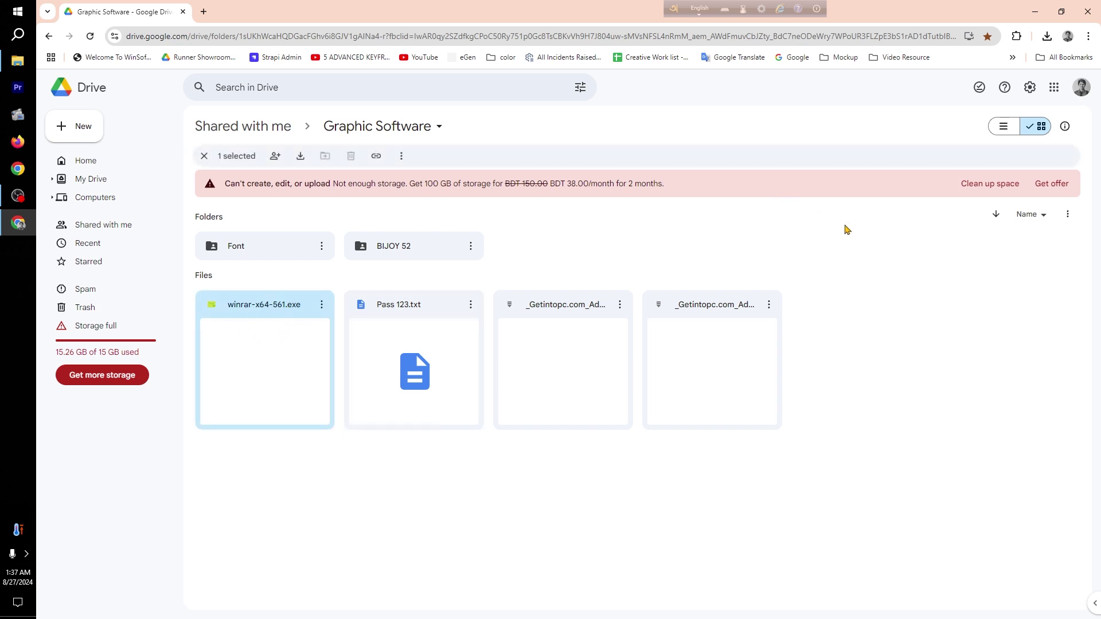
left_click(1039, 11)
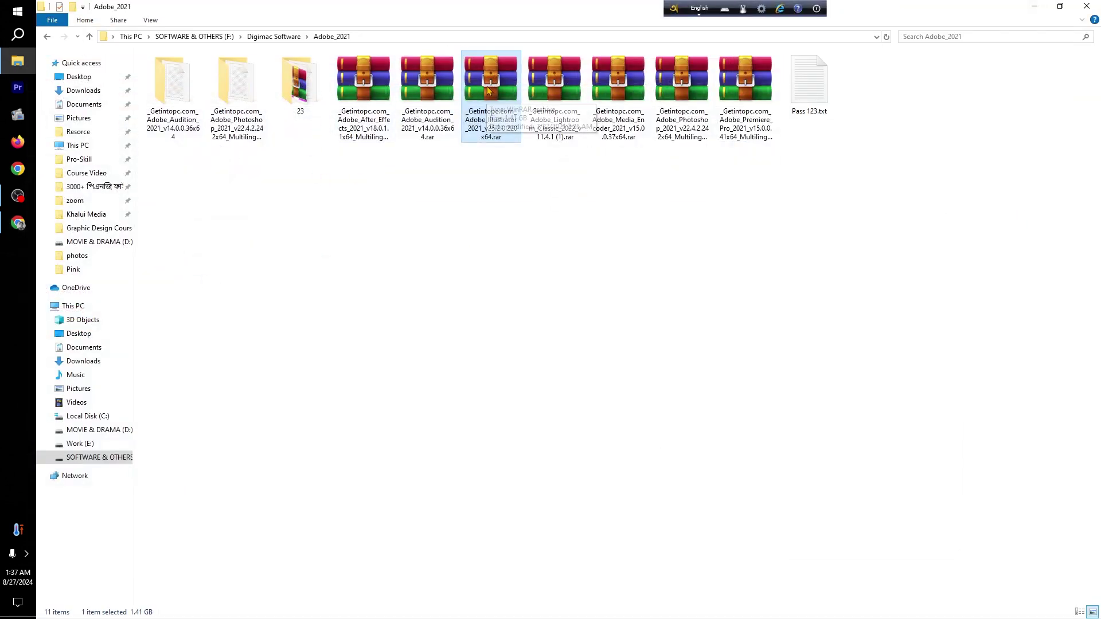
Open the encrypted Adobe Illustrator 2021 v25.2.0.220x64 archive with the archive password and dismiss the WinRAR licence reminder.
left_click(523, 221)
left_click(490, 92)
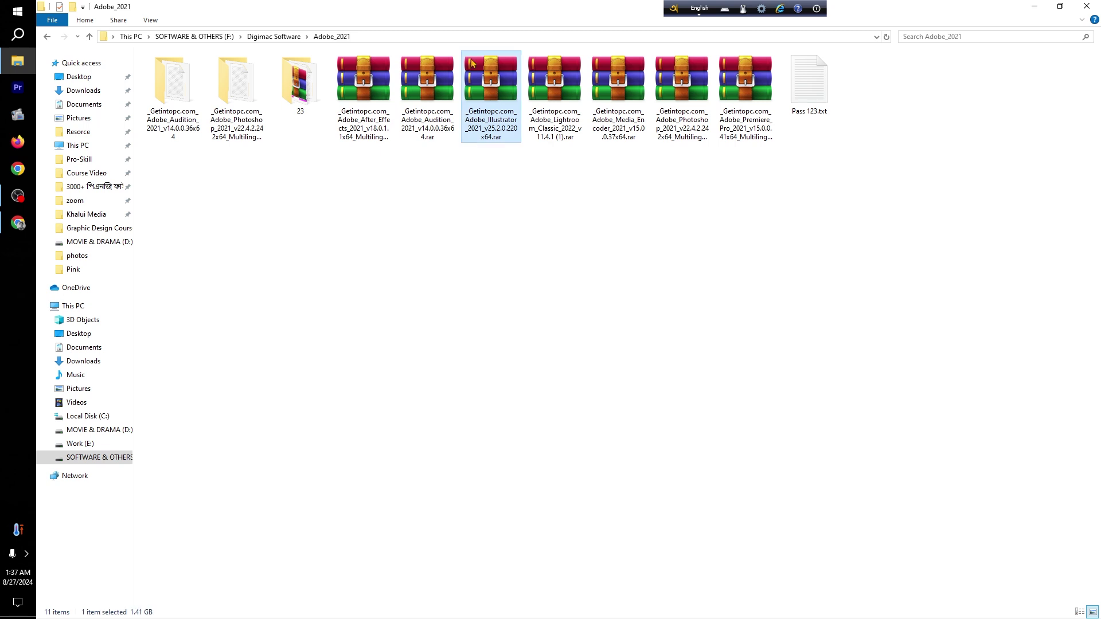
double_click(481, 83)
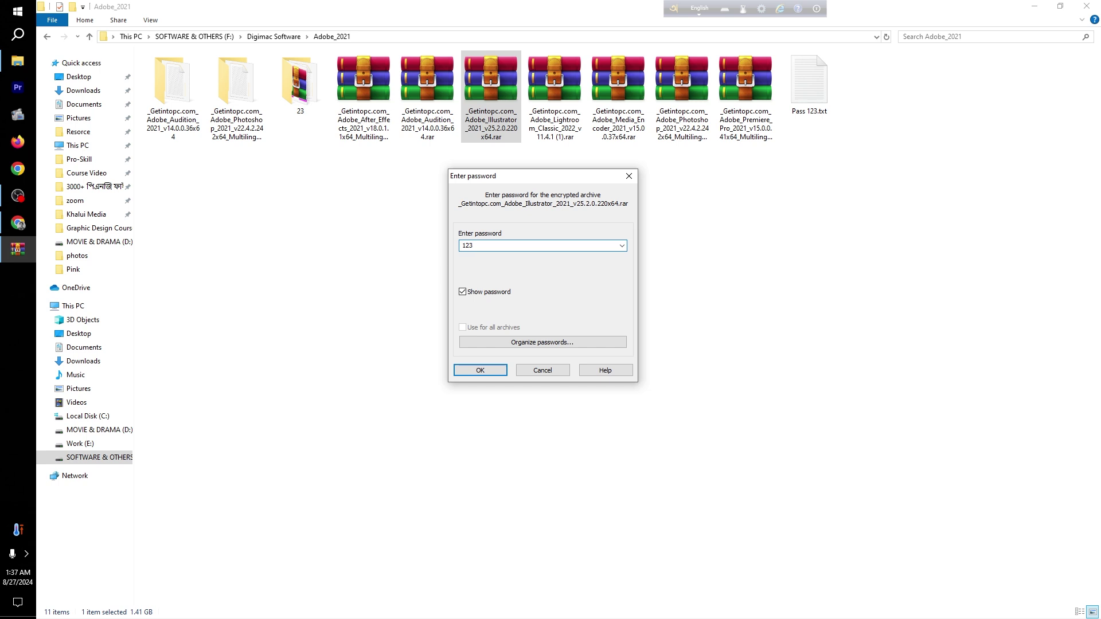
left_click(480, 369)
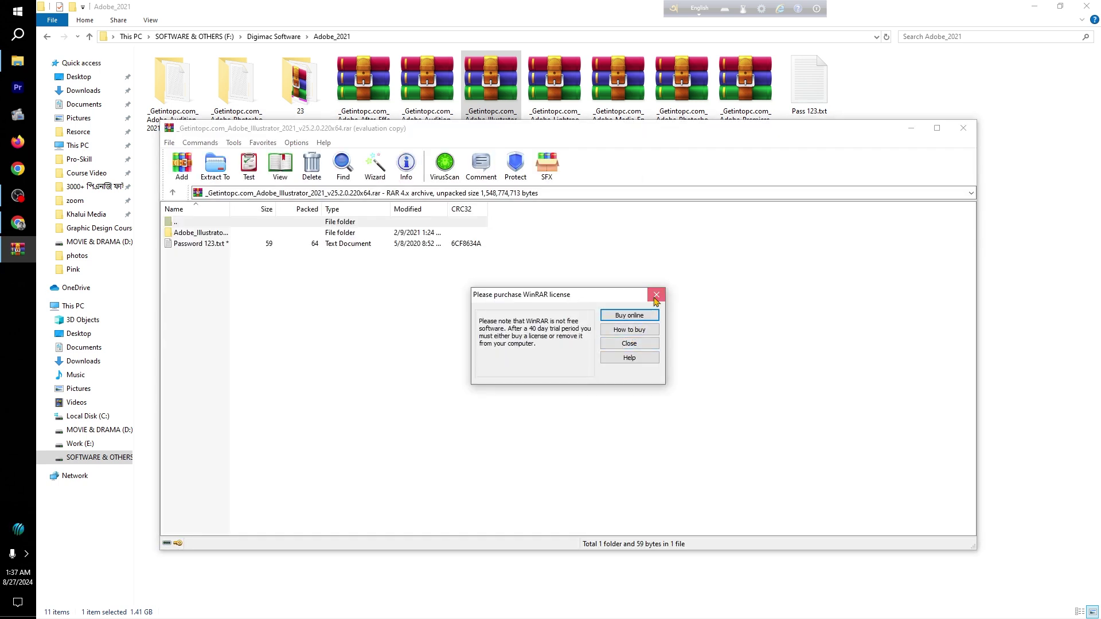
left_click(629, 343)
Run Set-up.exe from the archive's Adobe Illustrator folder and install Illustrator in English (North America) at the default location.
left_click(205, 234)
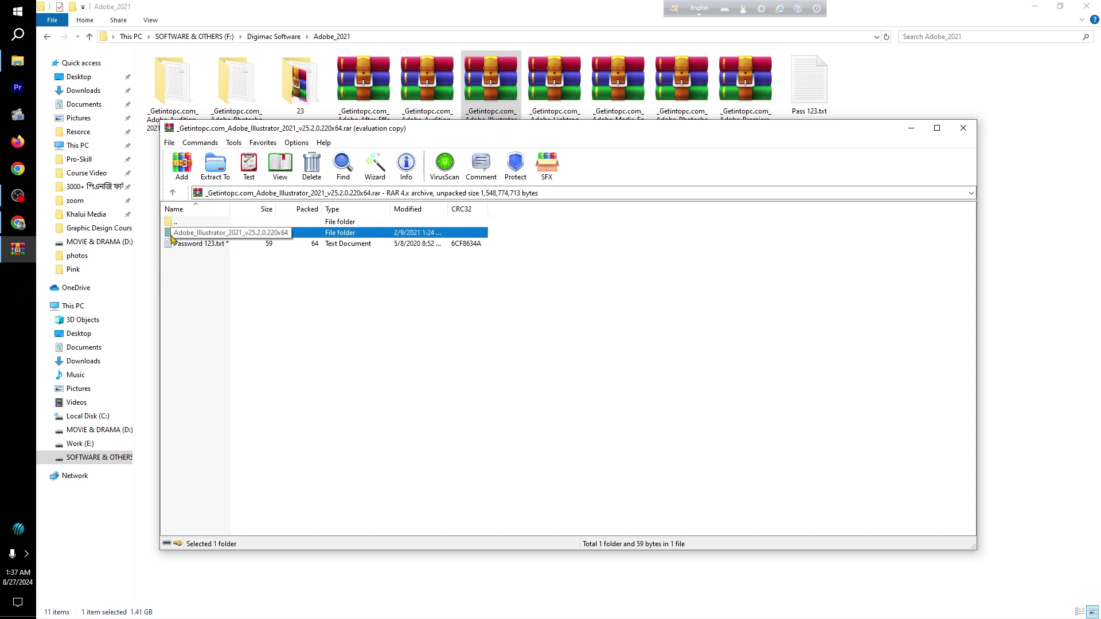
double_click(212, 235)
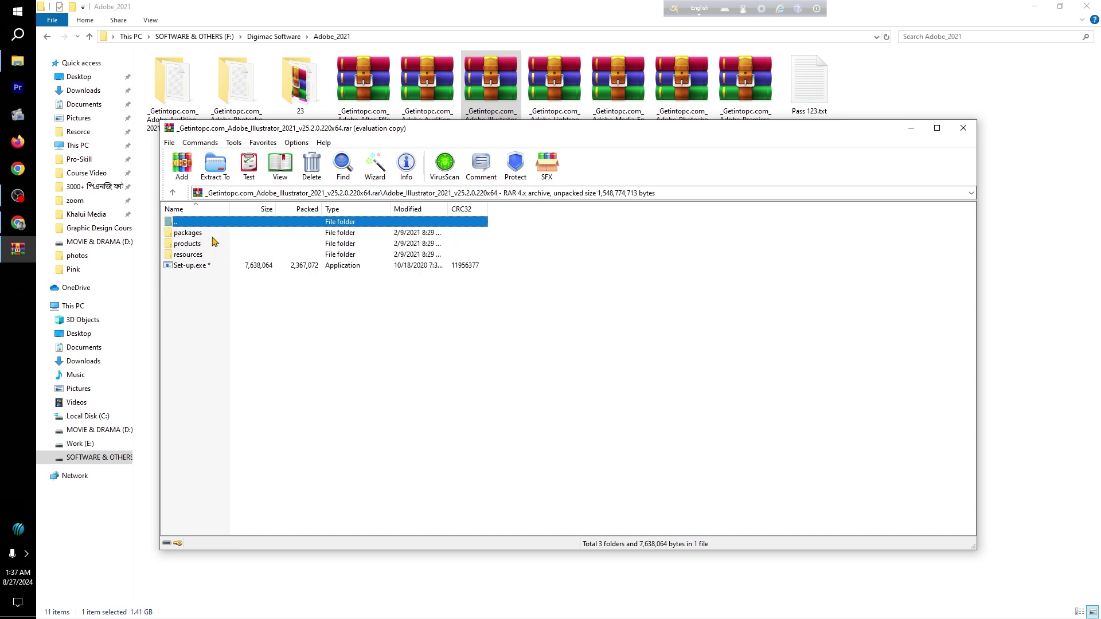
left_click(182, 267)
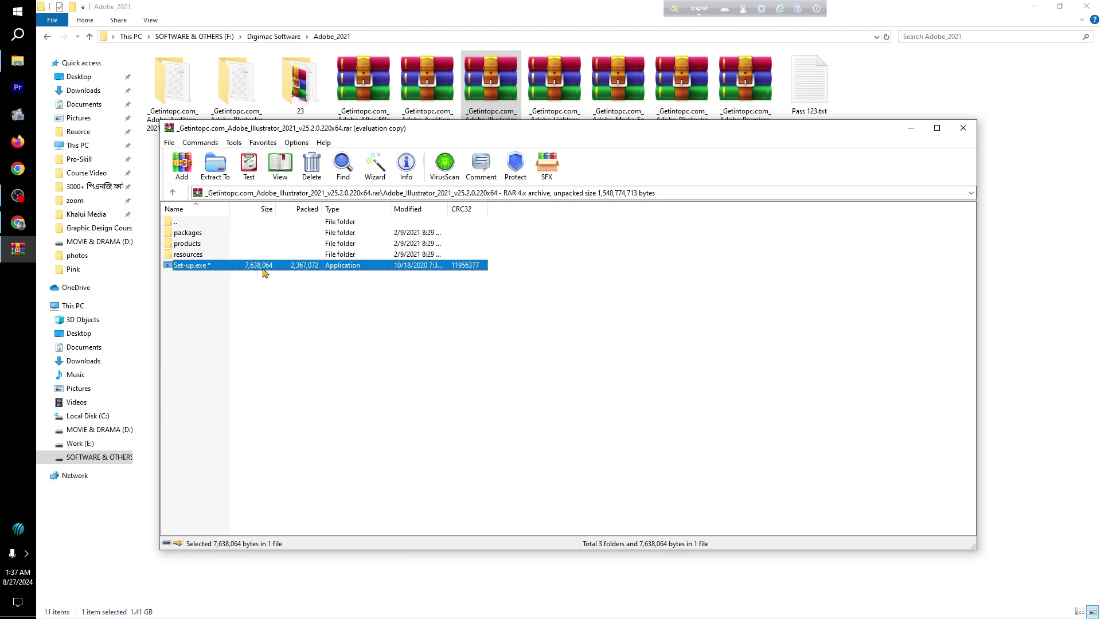
double_click(193, 266)
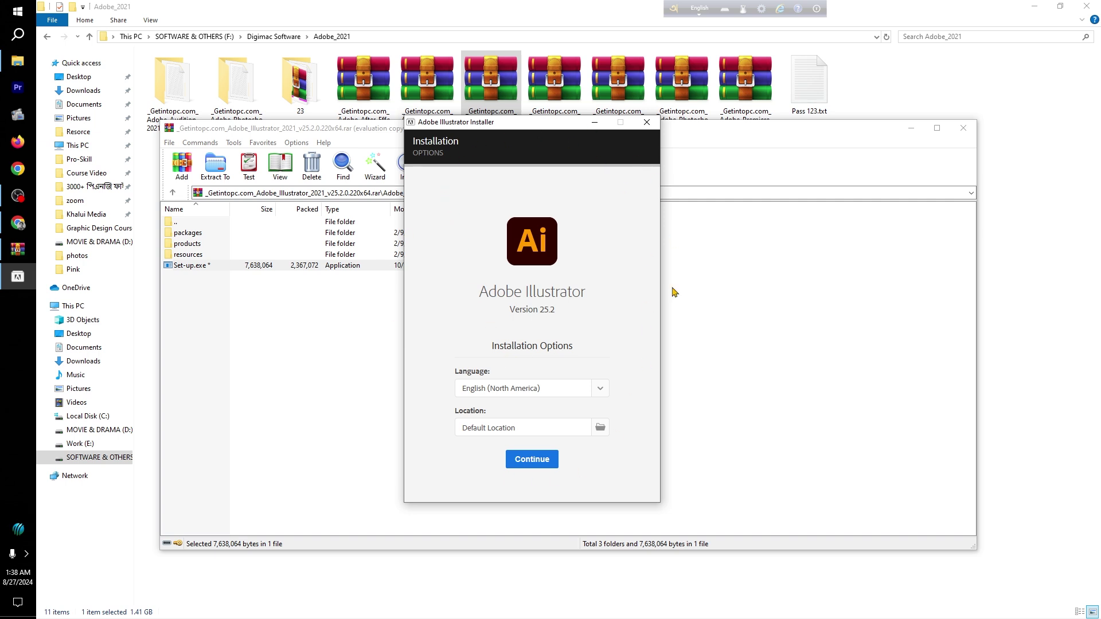
left_click(543, 463)
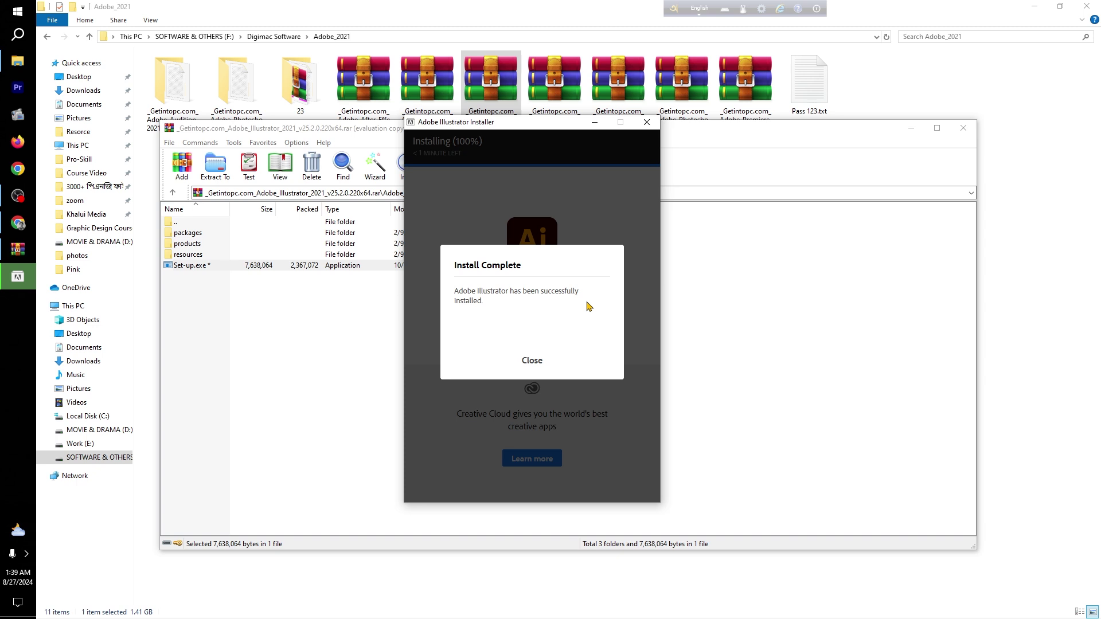
left_click(532, 361)
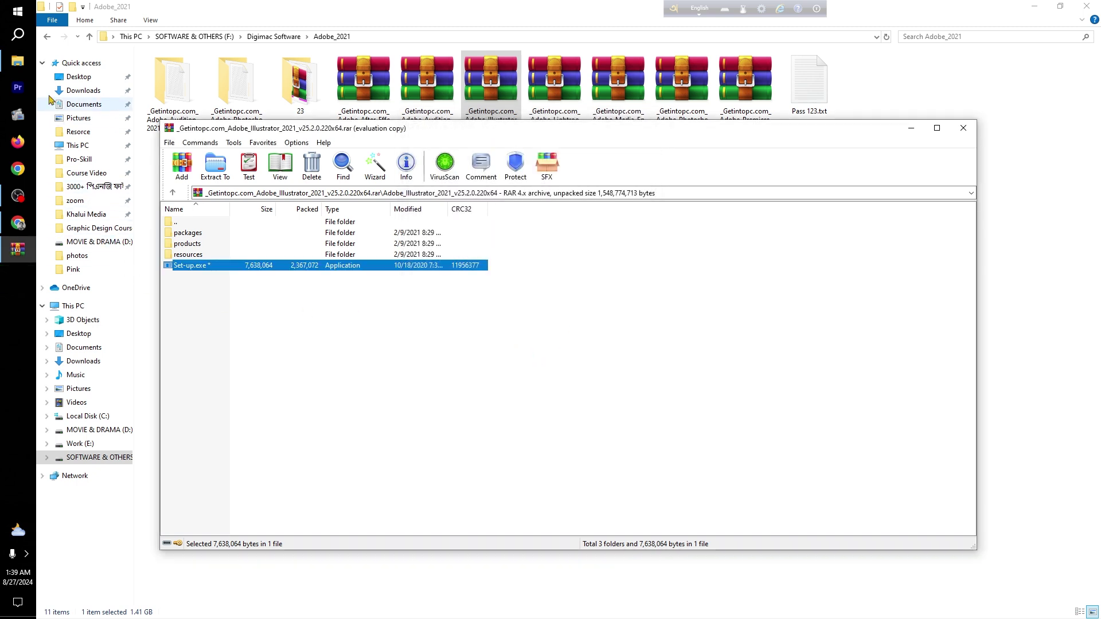
Search Windows for "ill" and pin Adobe Illustrator 2021 to the taskbar.
left_click(17, 34)
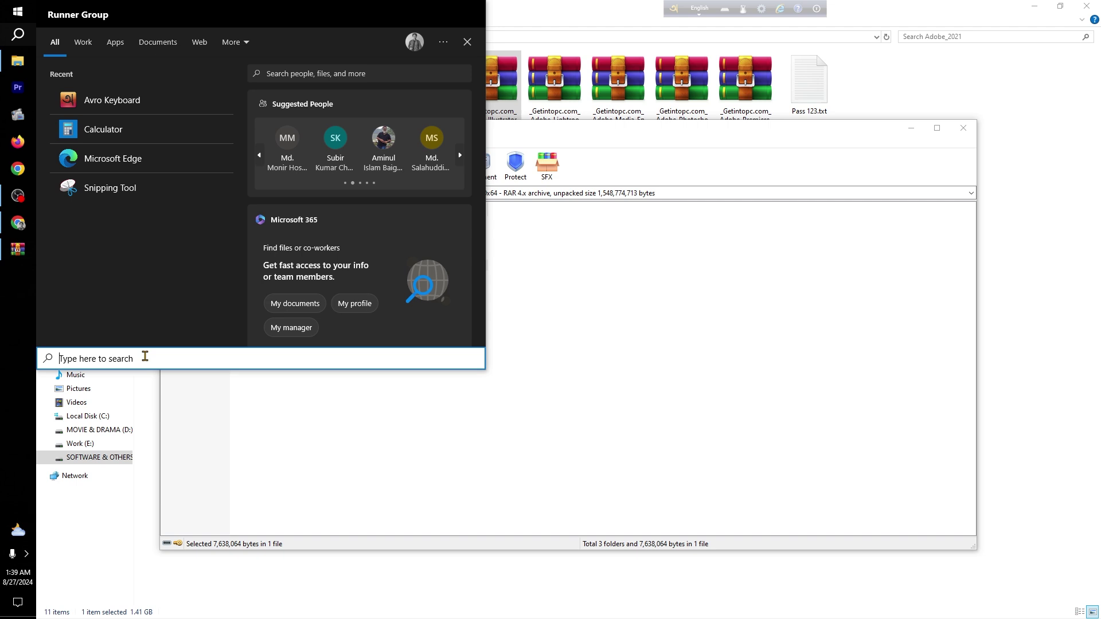
type("ill")
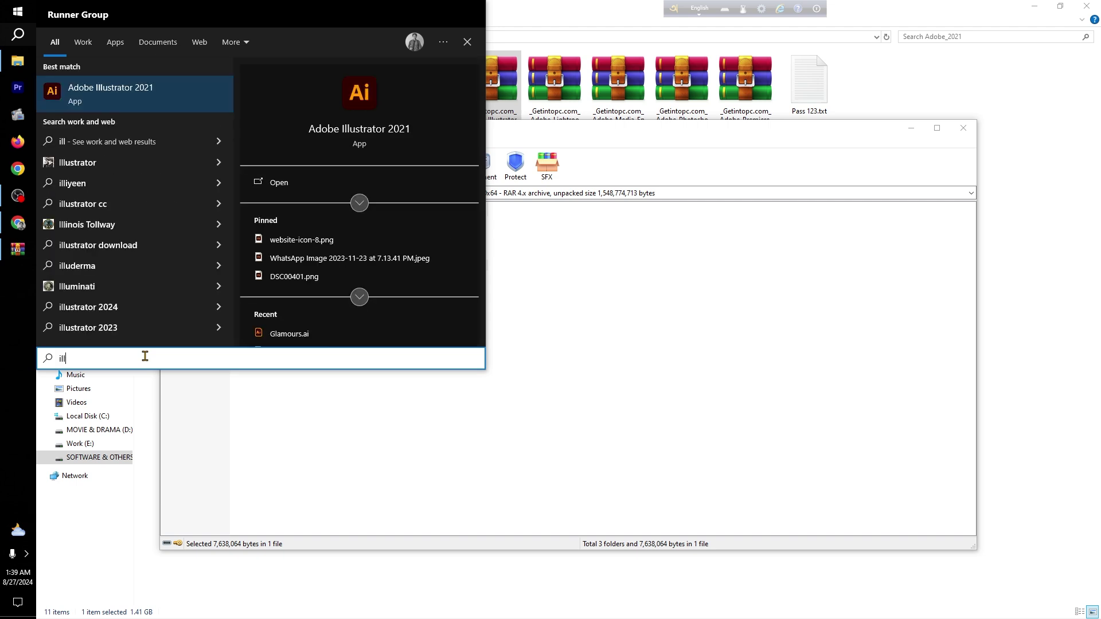
right_click(167, 95)
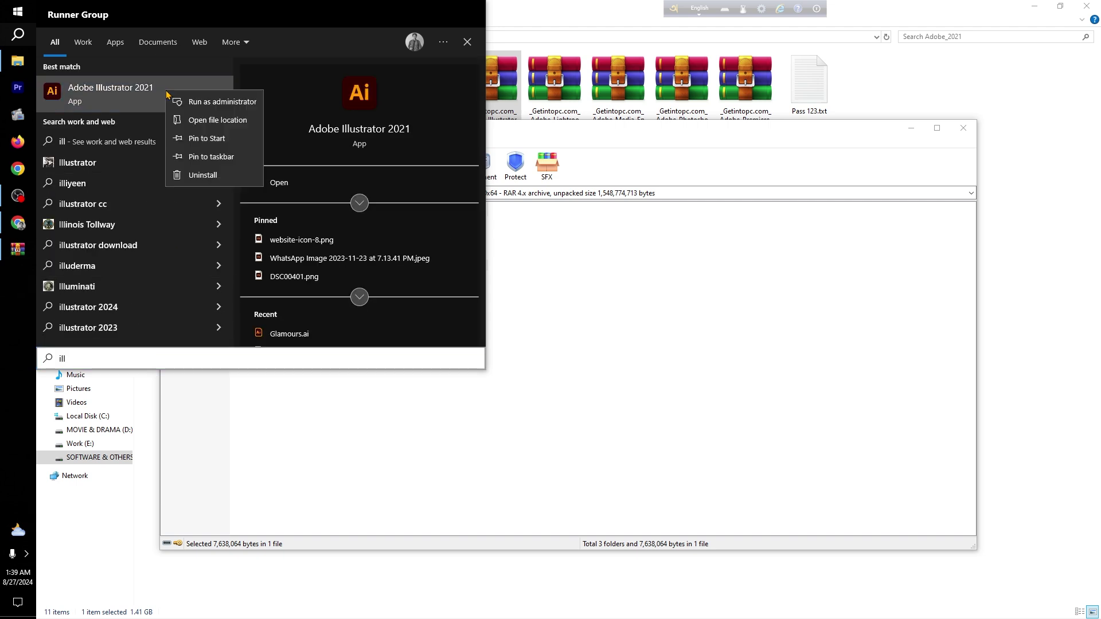
left_click(211, 156)
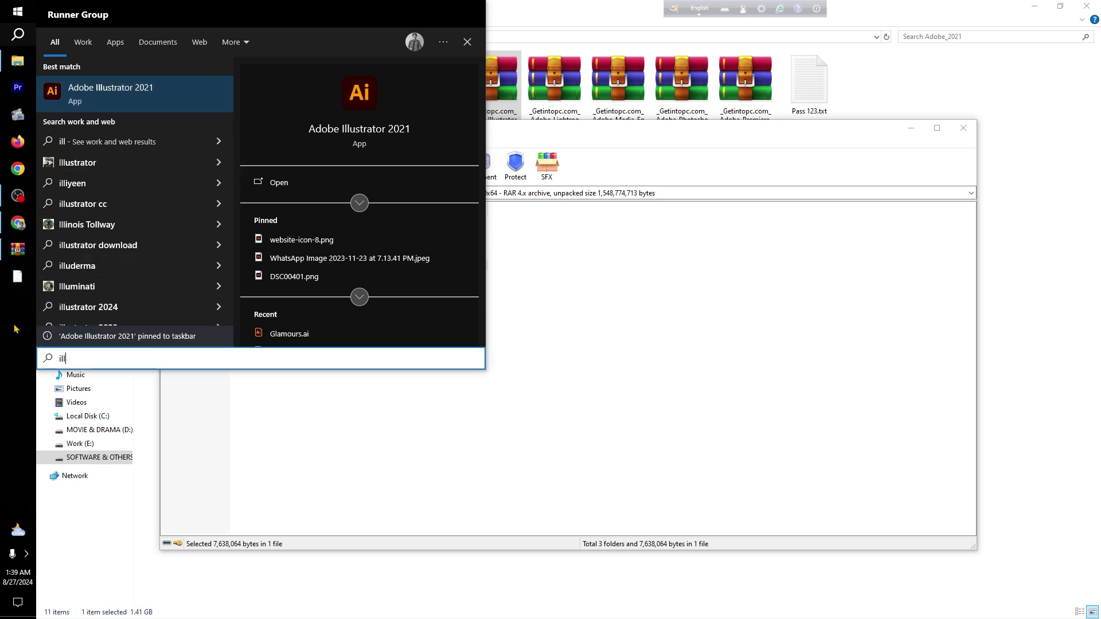
left_click(17, 331)
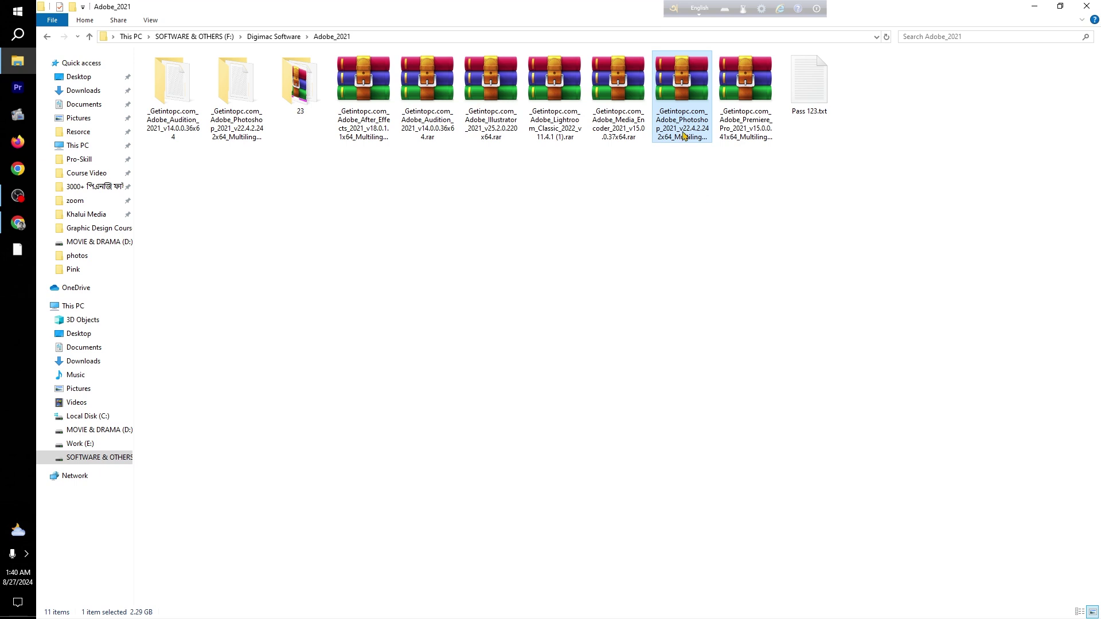
Open the encrypted Adobe Photoshop 2021 v22.4.2.242x64 archive with the archive password and dismiss the WinRAR licence reminder.
double_click(678, 89)
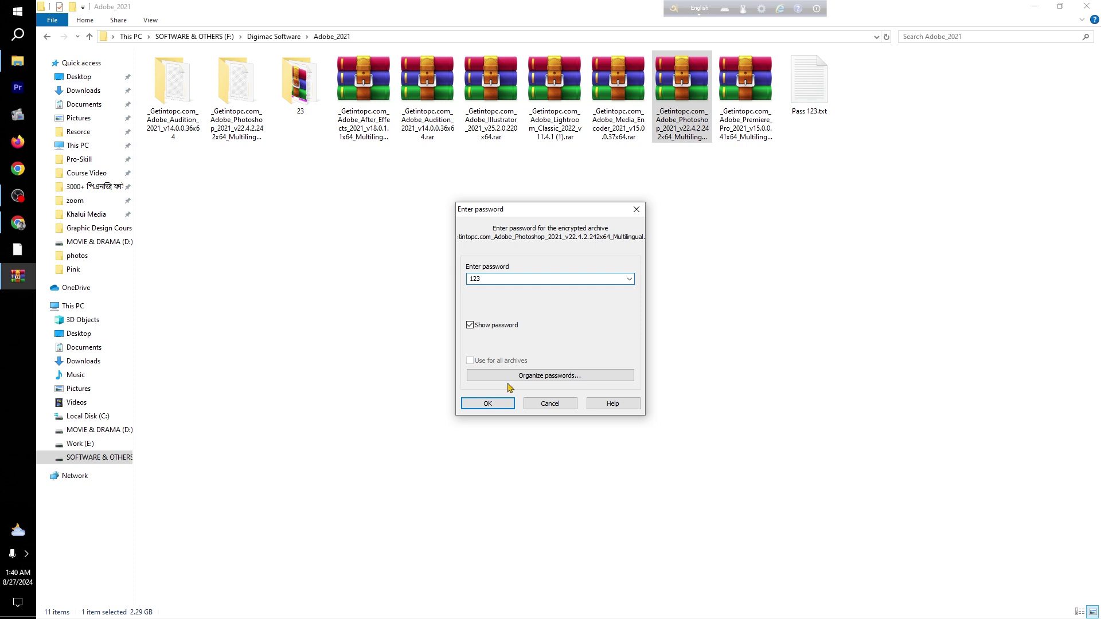
left_click(488, 404)
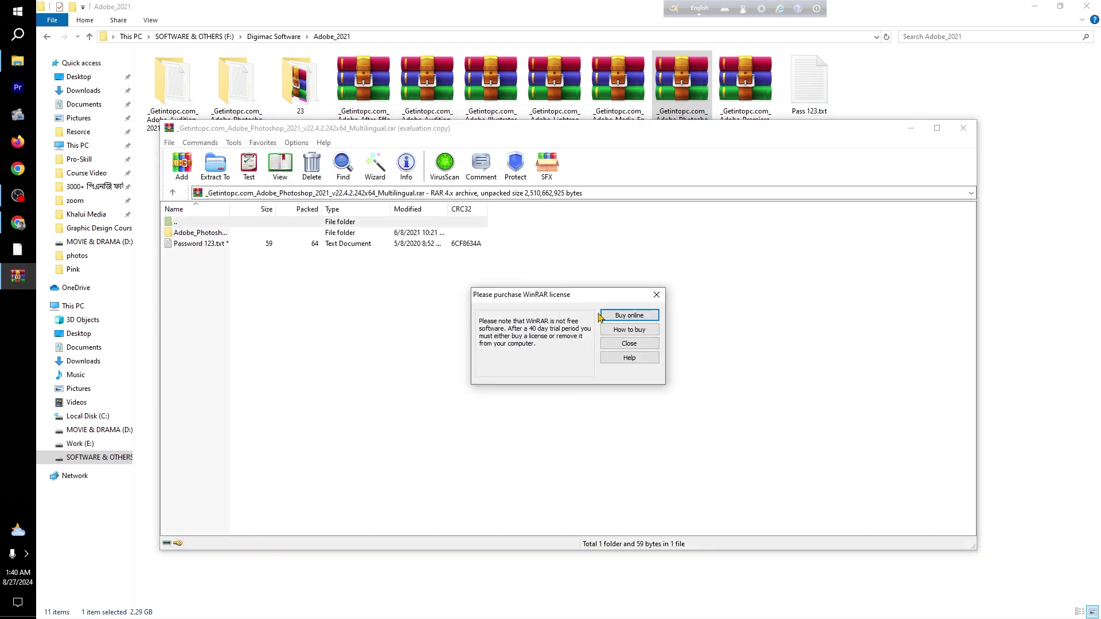
left_click(657, 295)
Run Set-up.exe from the archive's Adobe Photoshop folder and install Photoshop in English (North America) at the default location.
left_click(202, 234)
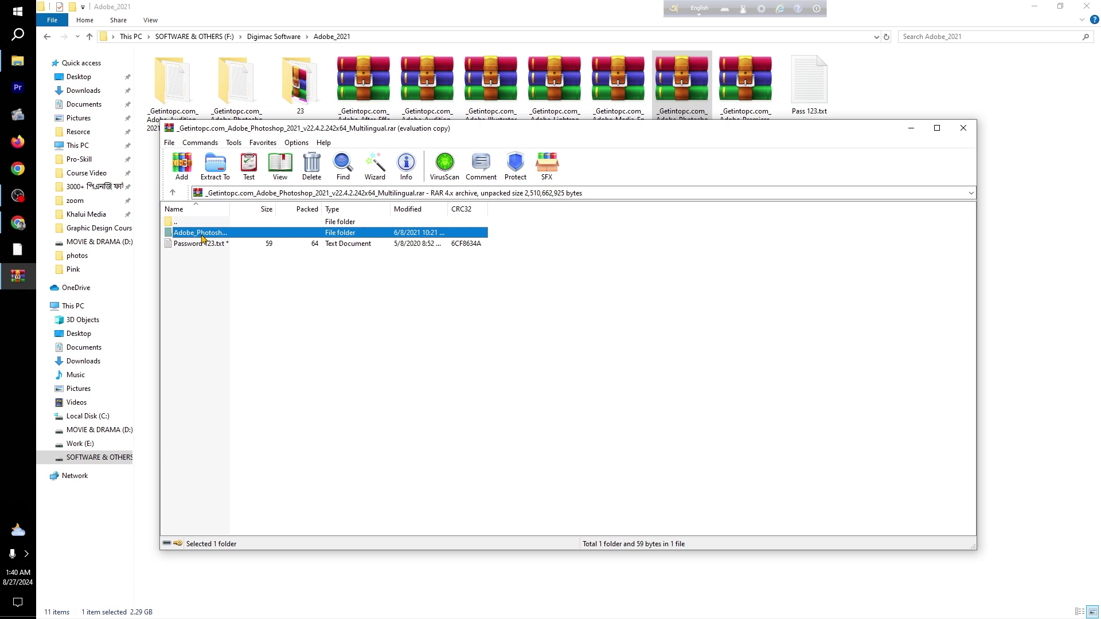
double_click(202, 234)
left_click(189, 266)
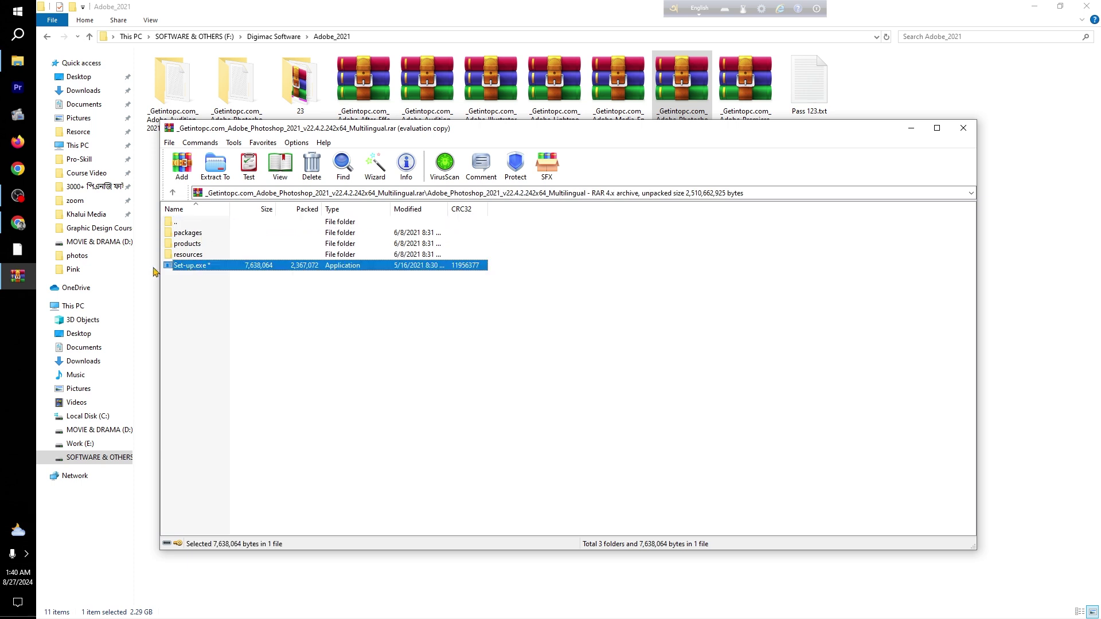
double_click(191, 266)
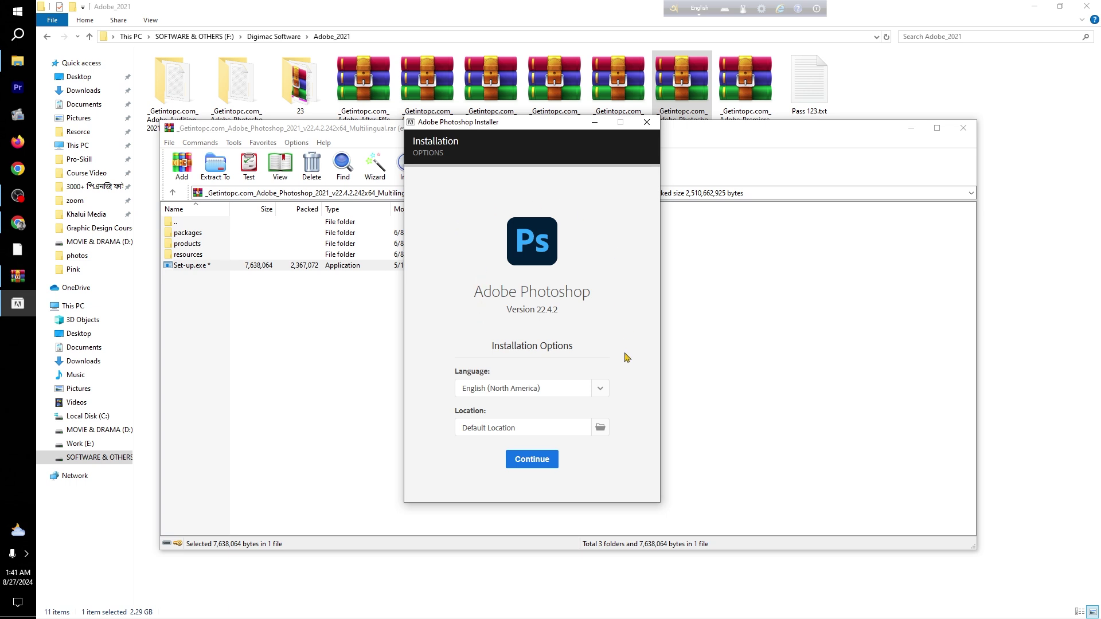
left_click(540, 469)
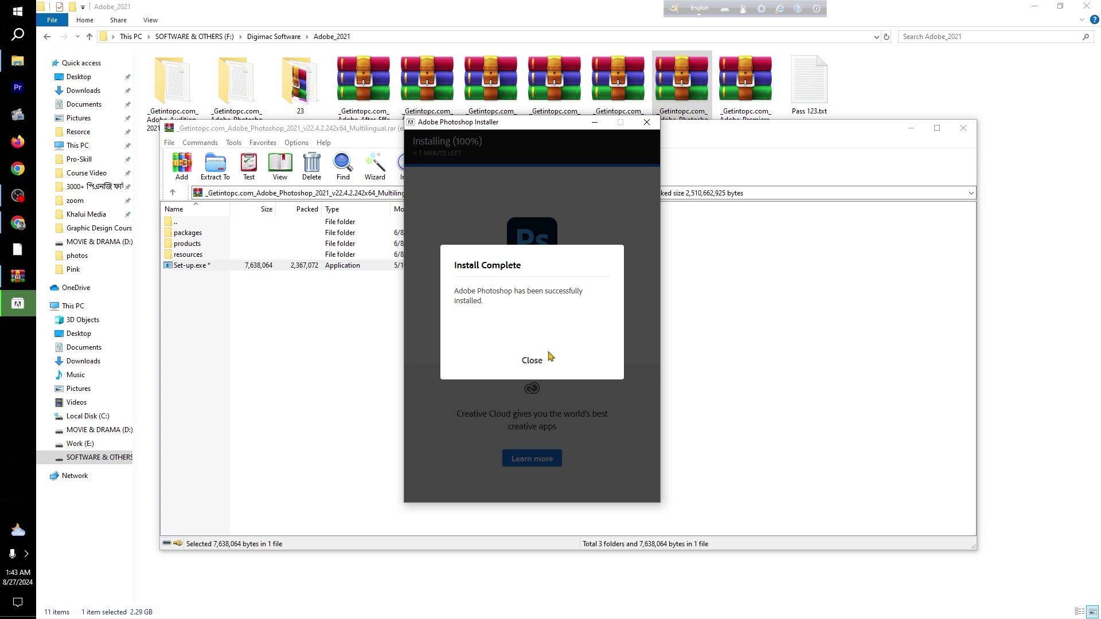
left_click(531, 361)
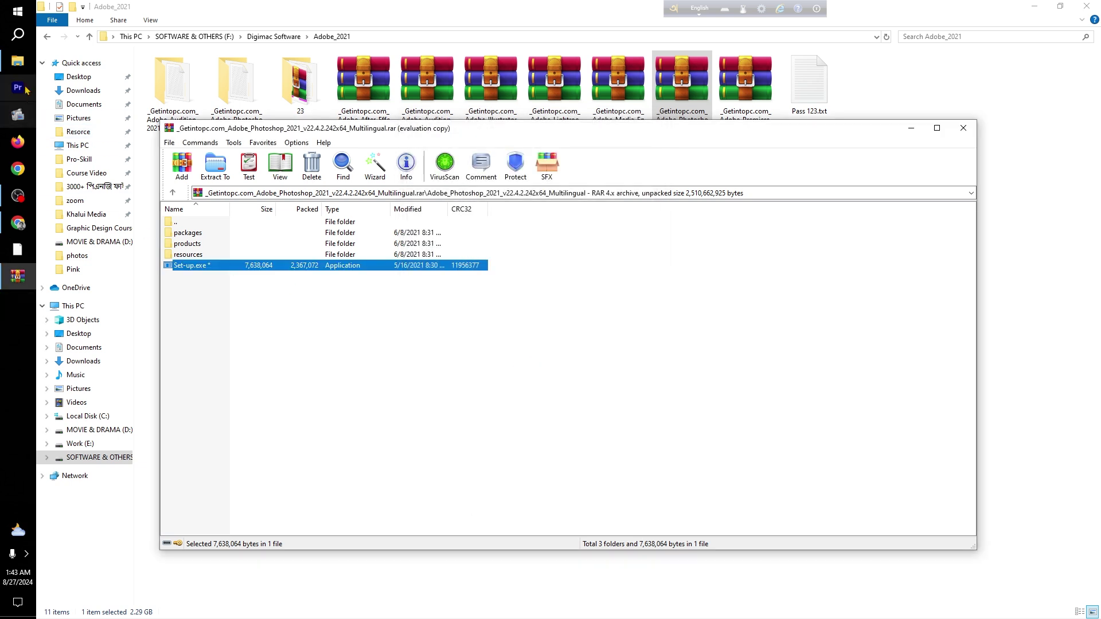
Search Windows for "adobe photo" and pin Adobe Photoshop 2021 to the taskbar.
left_click(18, 34)
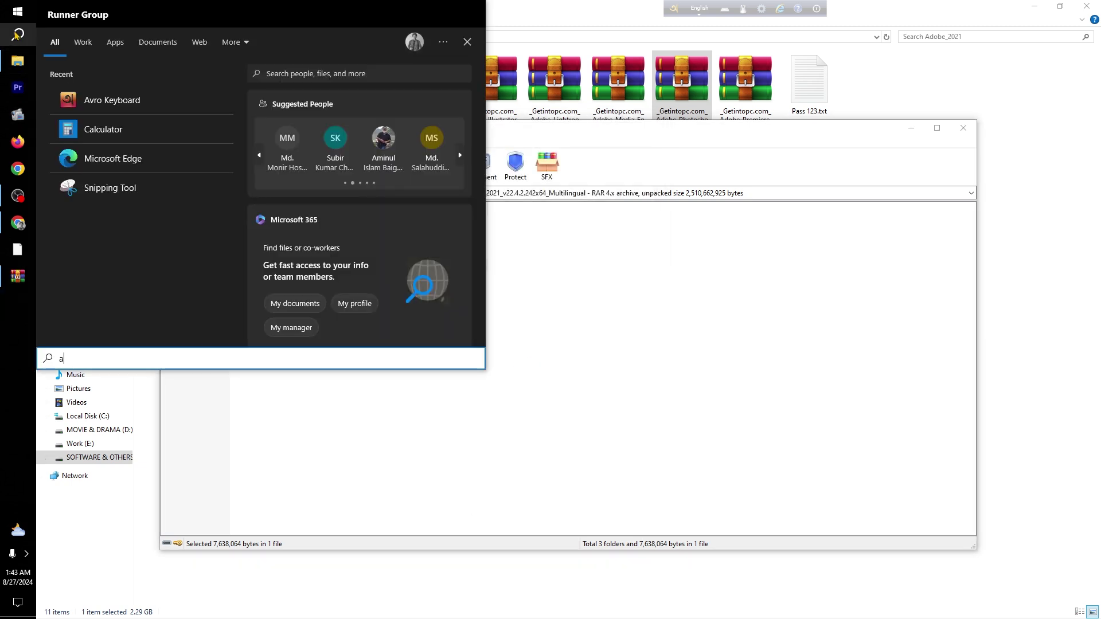
type("adobe")
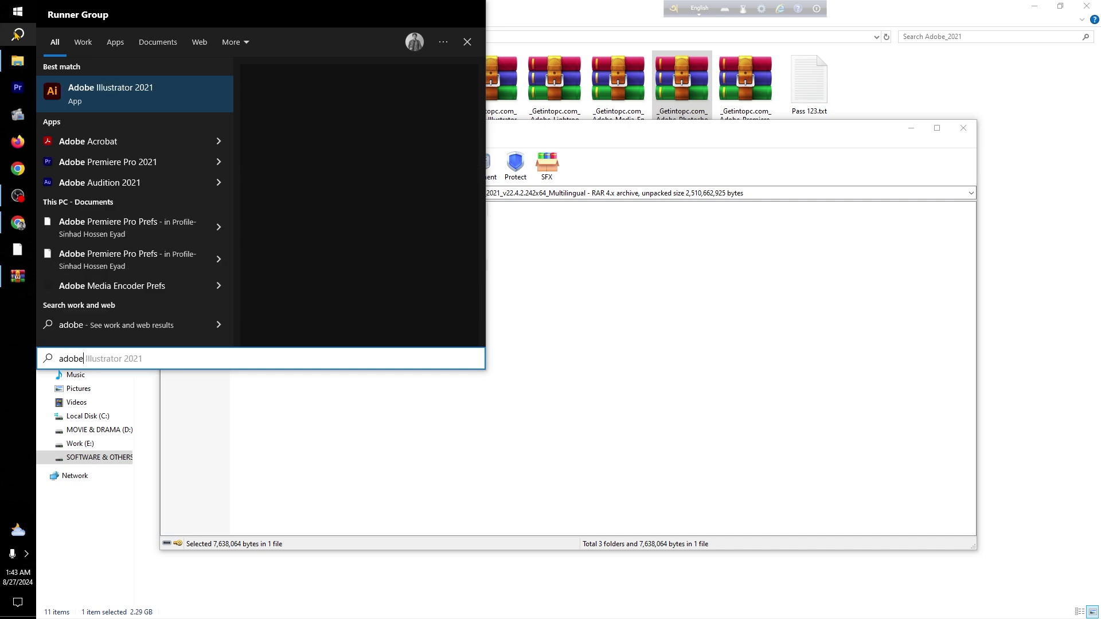
type(" photo")
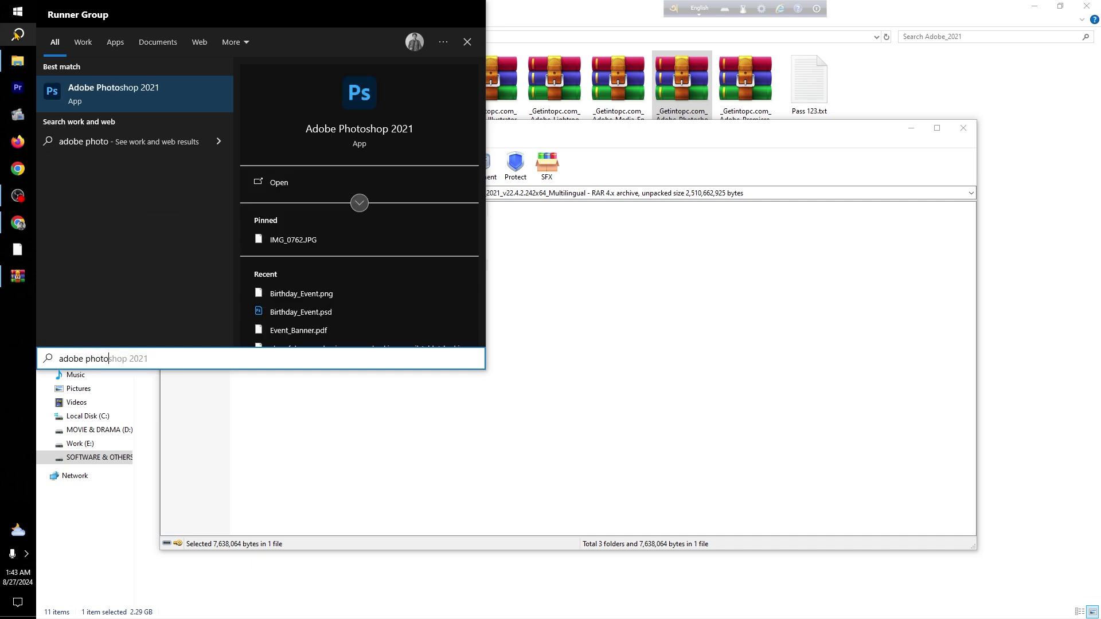
right_click(114, 89)
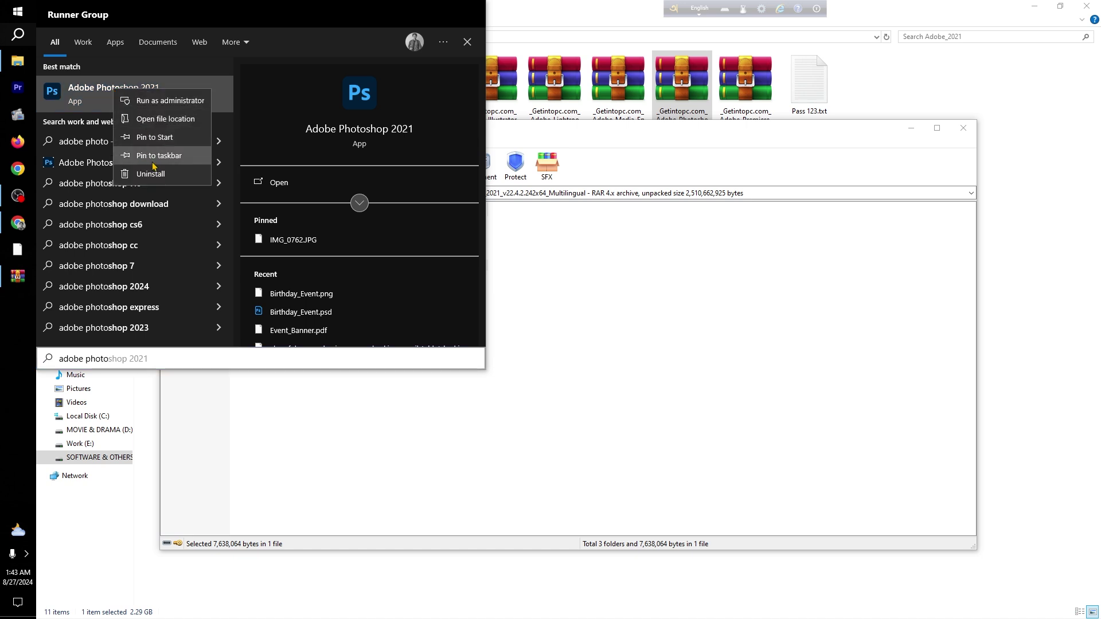
left_click(154, 163)
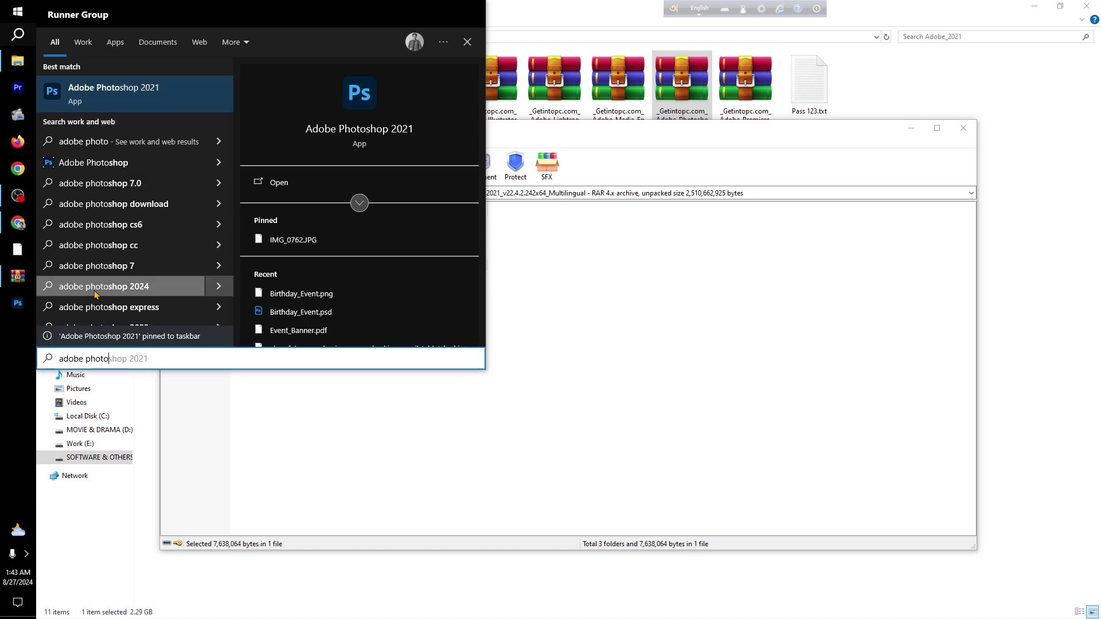